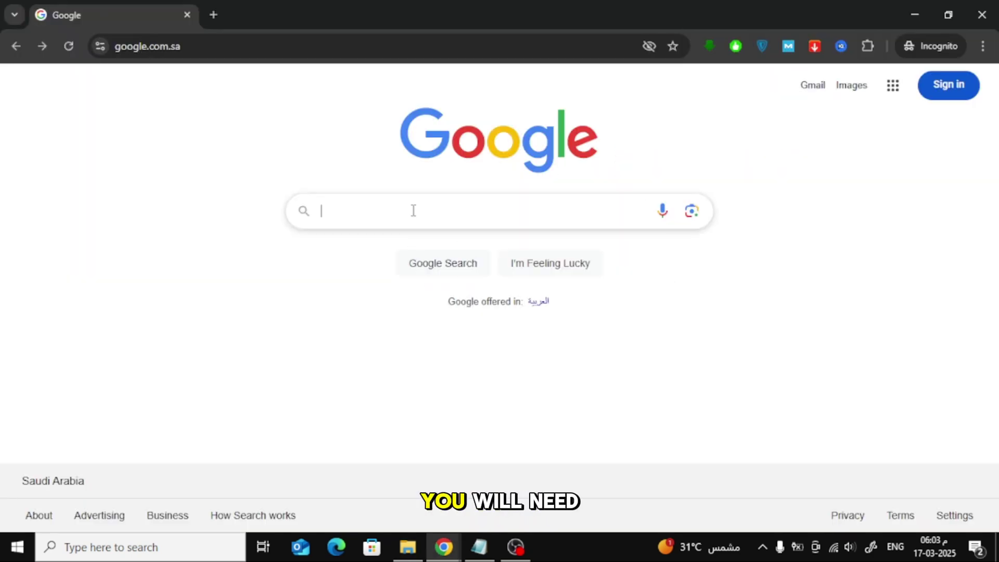
{"action": "type", "text": "dw"}
Step: Fix the typo and search Google for the suggested query 'download winrar'
{"action": "key", "text": "BackSpace"}
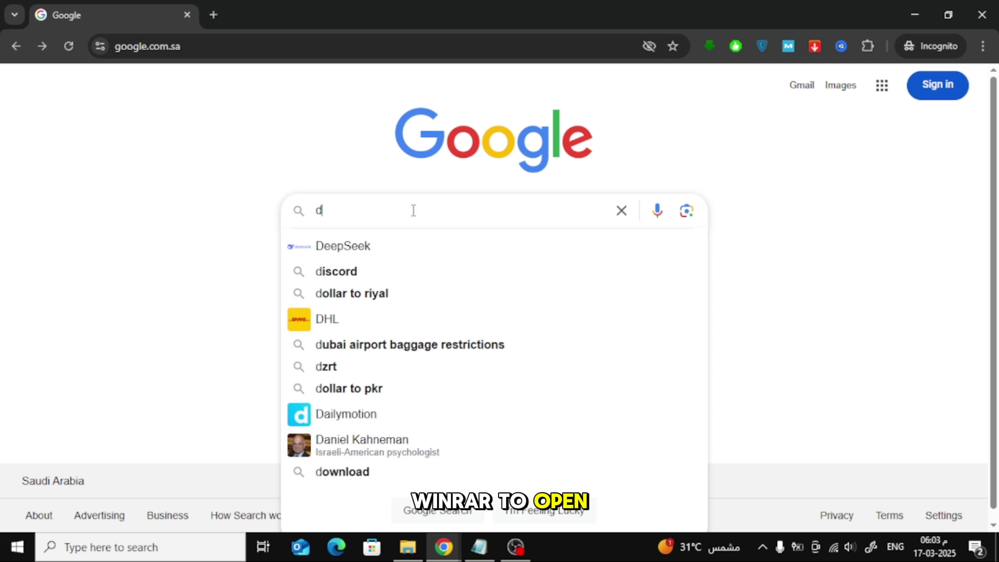
{"action": "type", "text": "ownload "}
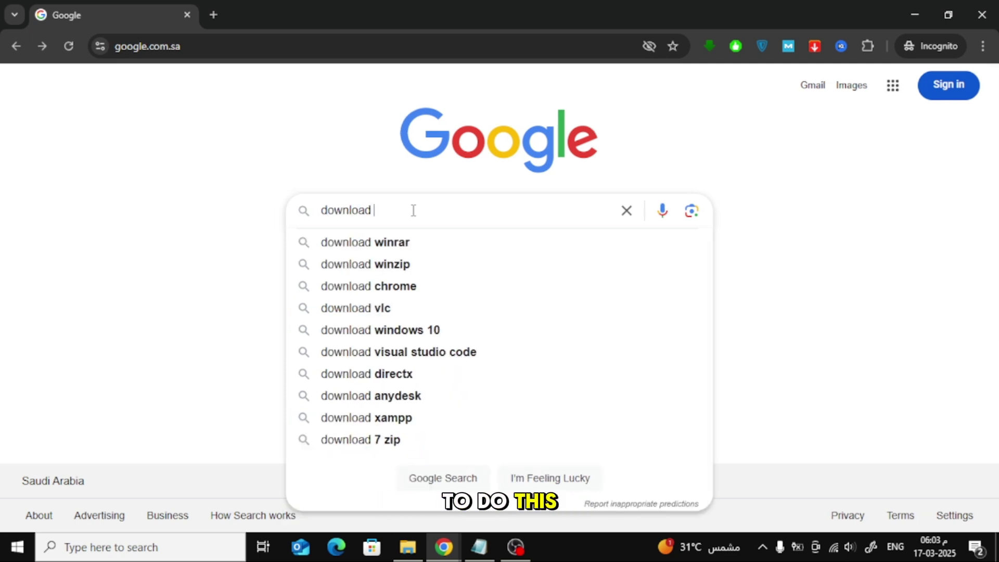
{"action": "type", "text": "win ra"}
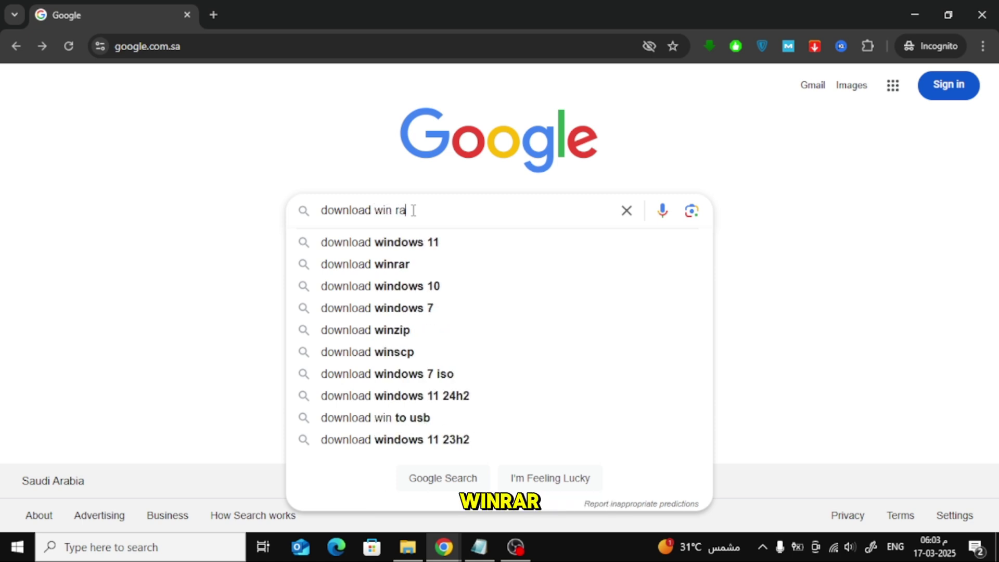
{"action": "type", "text": "r"}
{"action": "key", "text": "Down"}
{"action": "key", "text": "Return"}
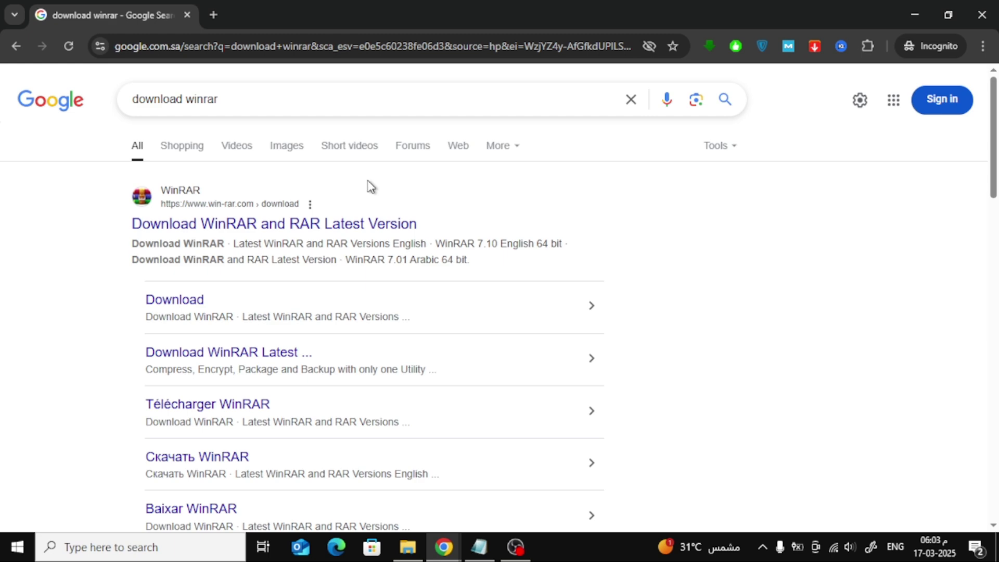
Step: Download the WinRAR 7.10 English 64-bit installer from win-rar.com into Downloads
{"action": "left_click", "coordinate": [194, 225]}
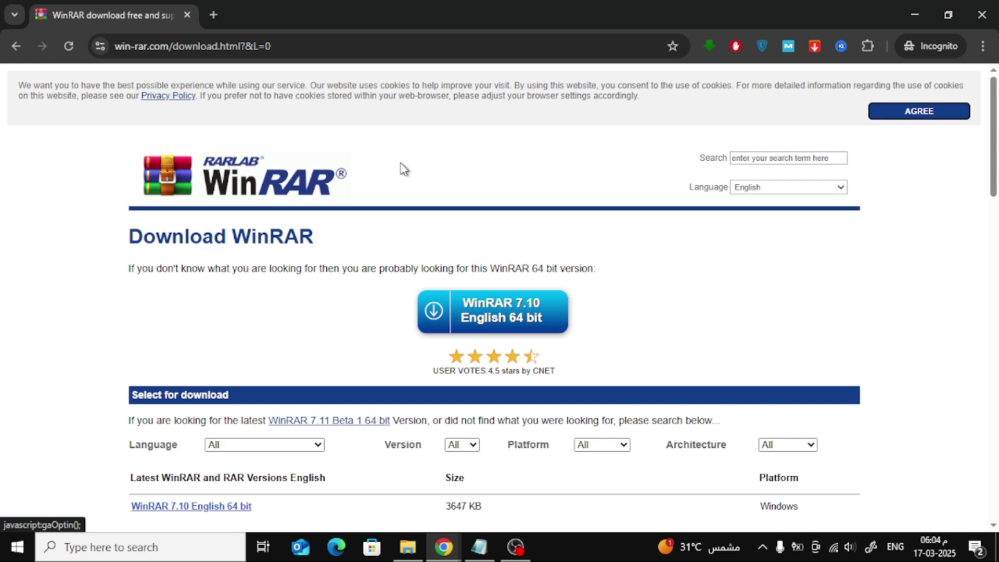
{"action": "scroll", "coordinate": [623, 235], "scroll_direction": "down", "scroll_amount": 1}
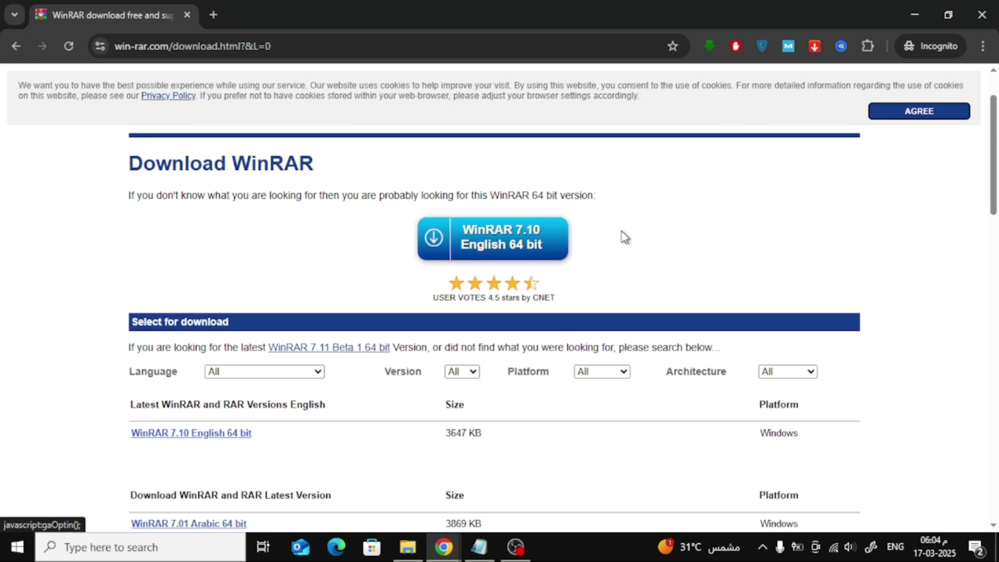
{"action": "scroll", "coordinate": [511, 249], "scroll_direction": "up", "scroll_amount": 1}
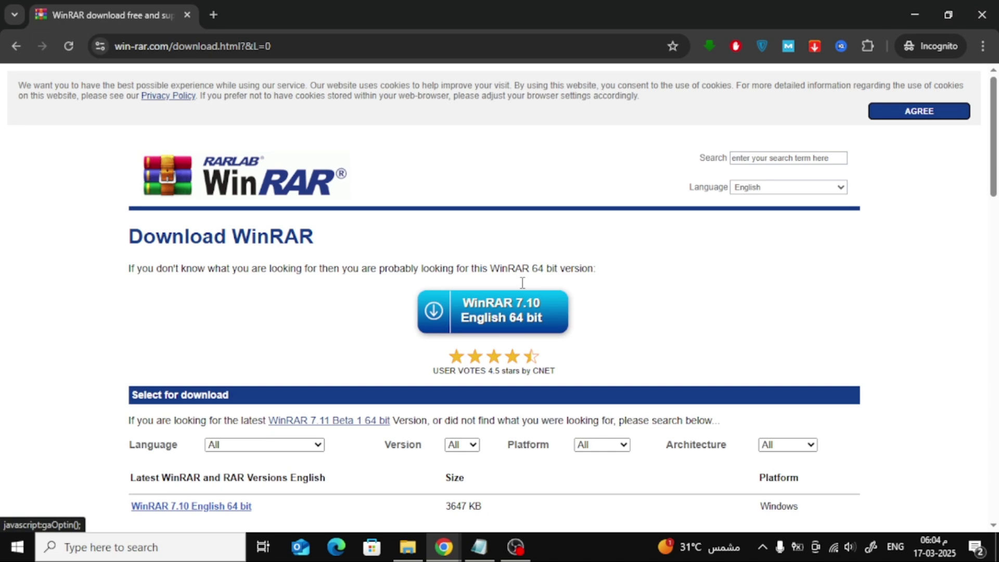
{"action": "left_click", "coordinate": [516, 311]}
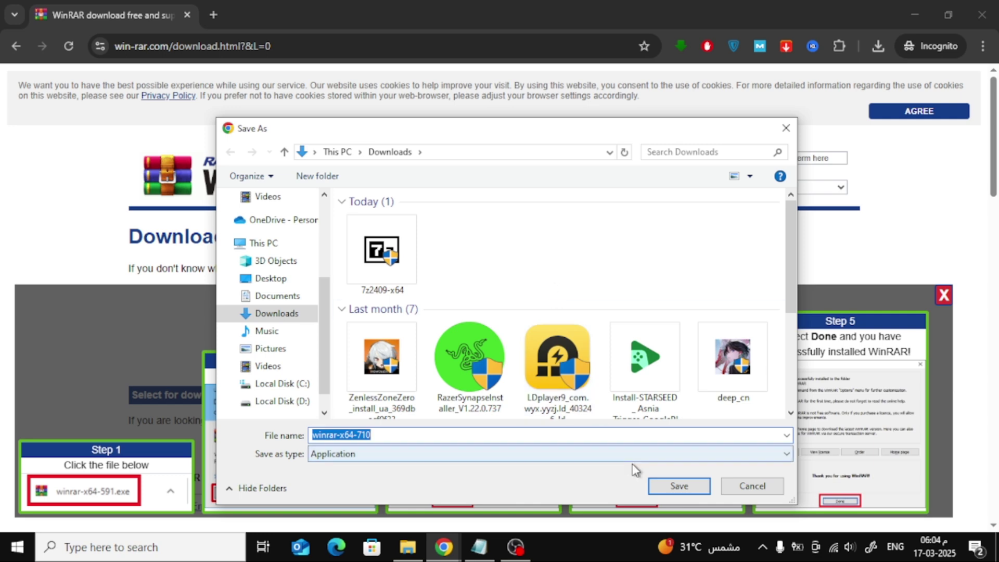
{"action": "left_click", "coordinate": [677, 486]}
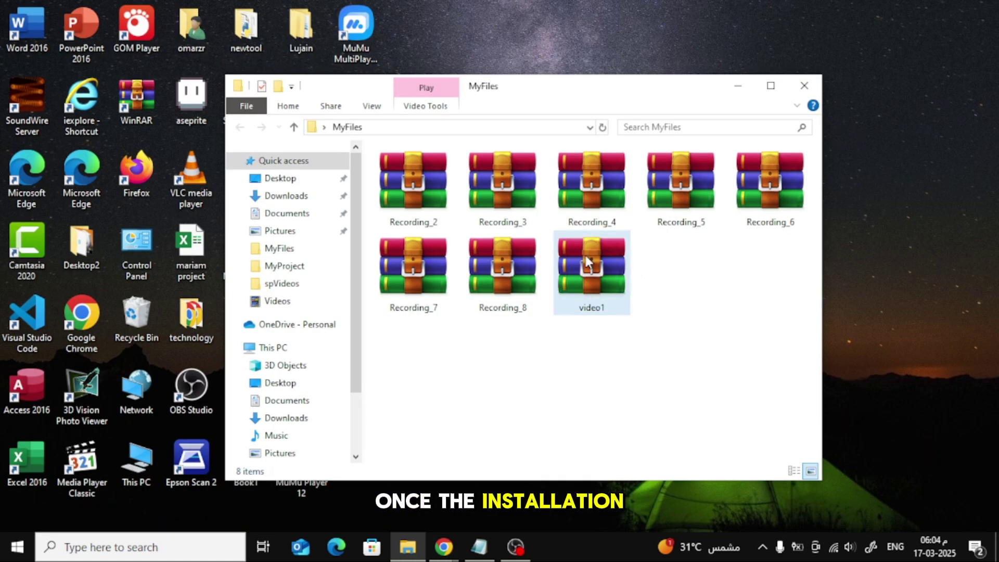
Step: Extract video1.rar into MyFiles, producing the Recording_20250313_161723 MP4
{"action": "right_click", "coordinate": [585, 253]}
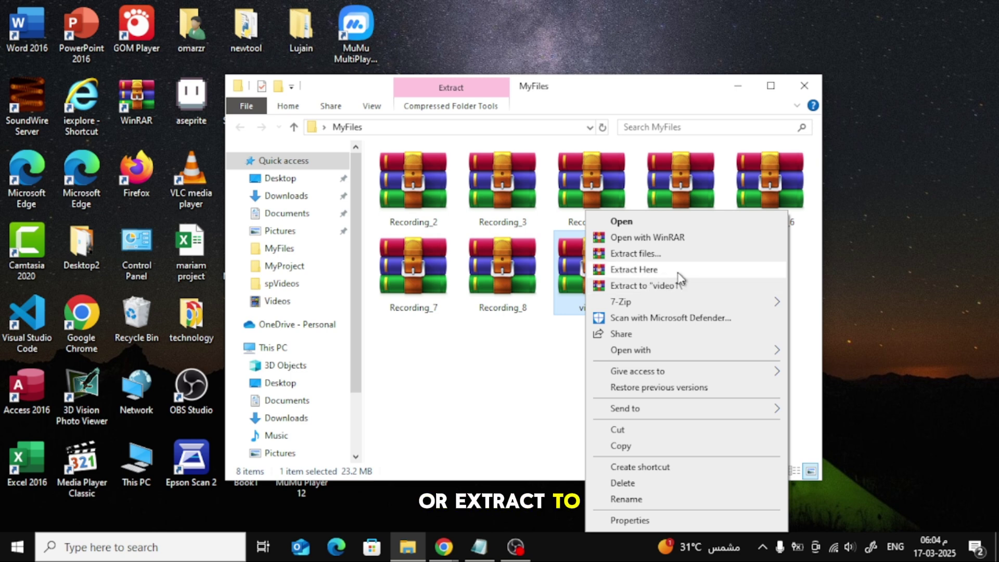
{"action": "left_click", "coordinate": [677, 271]}
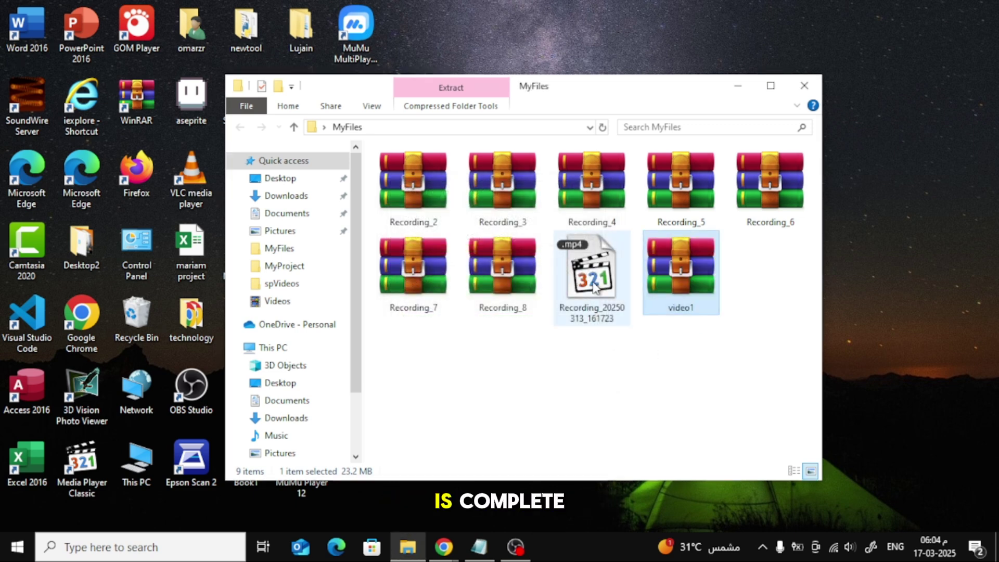
{"action": "left_click", "coordinate": [595, 288]}
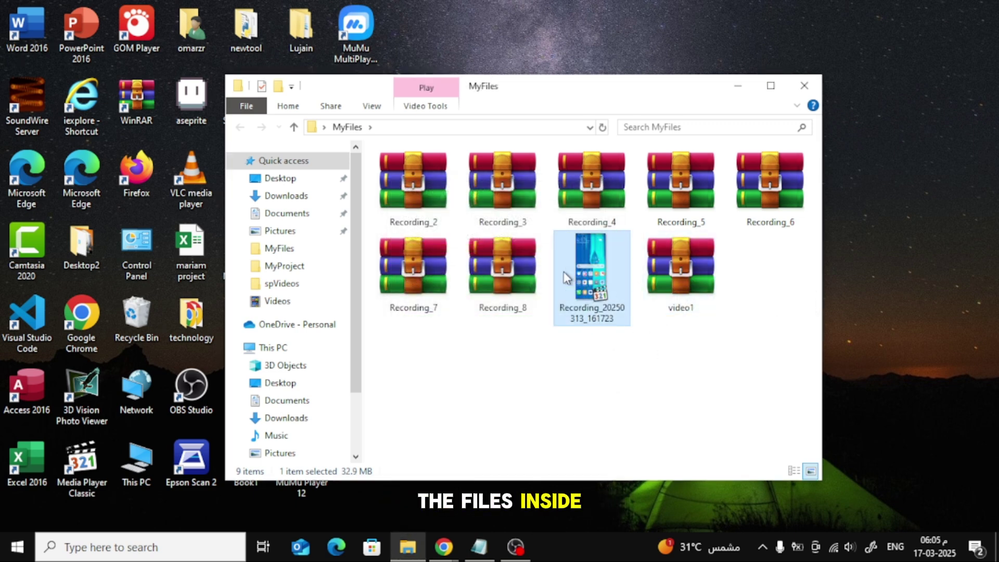
{"action": "left_click", "coordinate": [677, 363]}
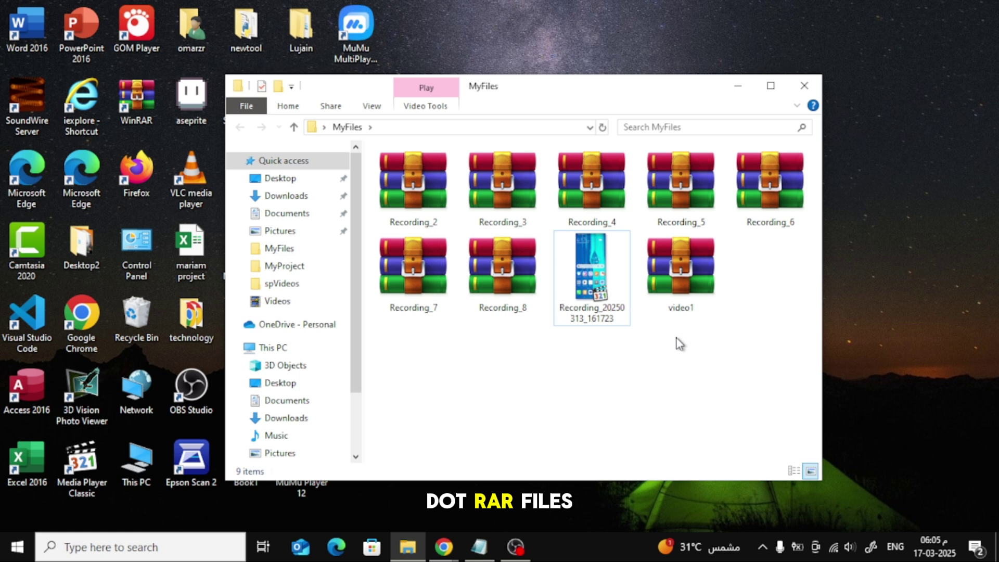
Step: Back in Chrome, search Google for the suggested query 'rar extractor online'
{"action": "left_click", "coordinate": [443, 547]}
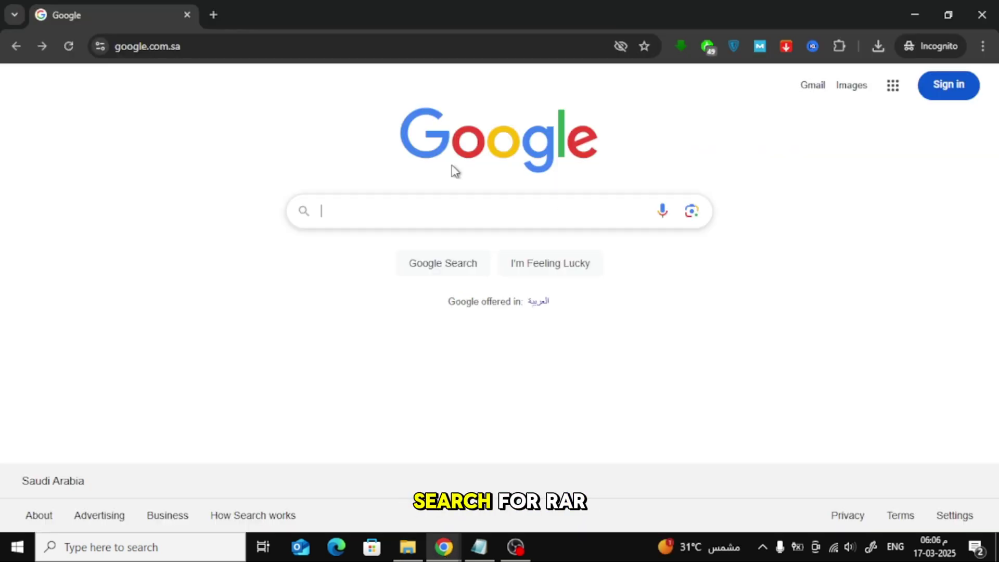
{"action": "type", "text": "rar "}
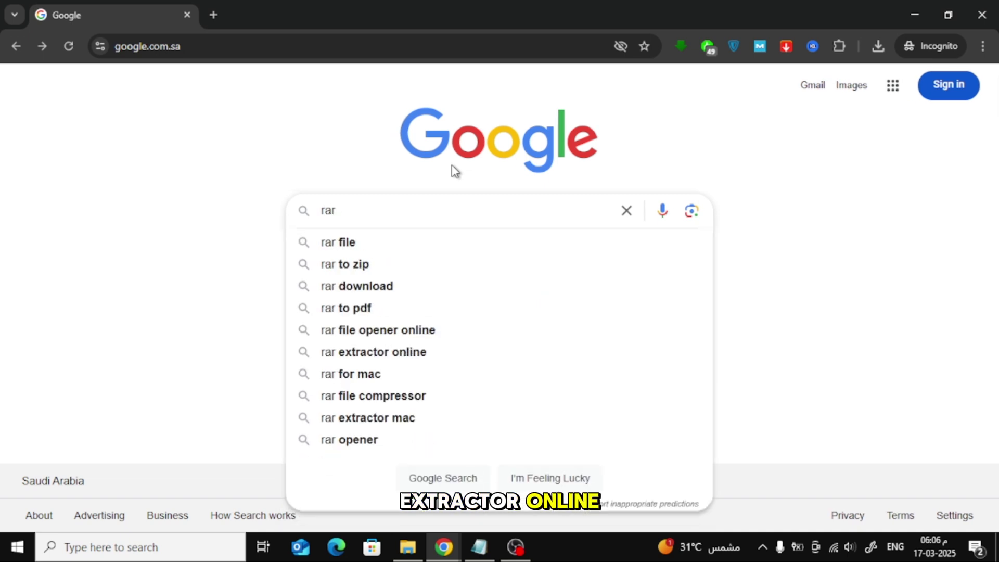
{"action": "type", "text": "extr"}
{"action": "key", "text": "Down"}
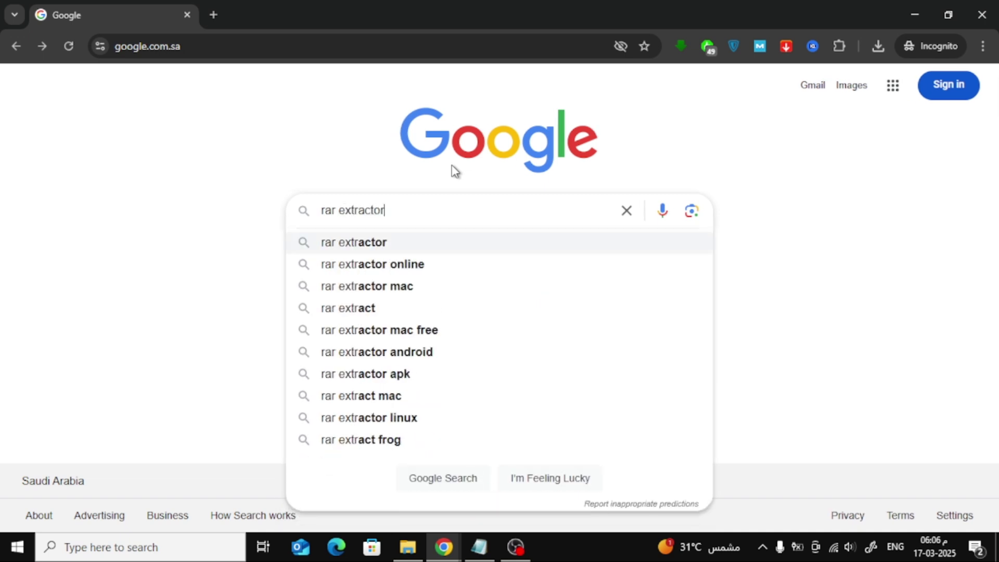
{"action": "key", "text": "Down"}
{"action": "key", "text": "Return"}
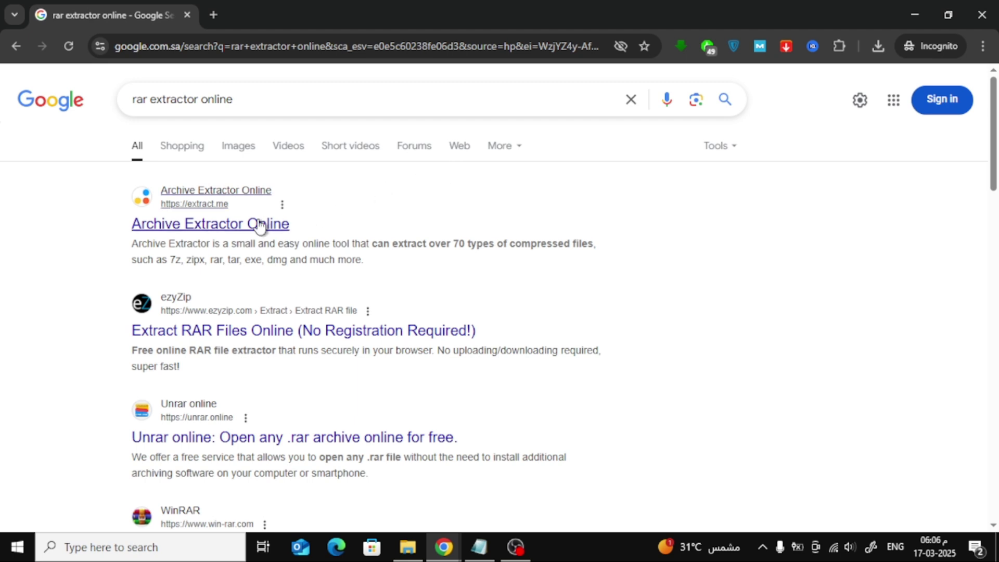
Step: Upload the video1 archive to Archive Extractor Online at extract.me
{"action": "left_click", "coordinate": [259, 227]}
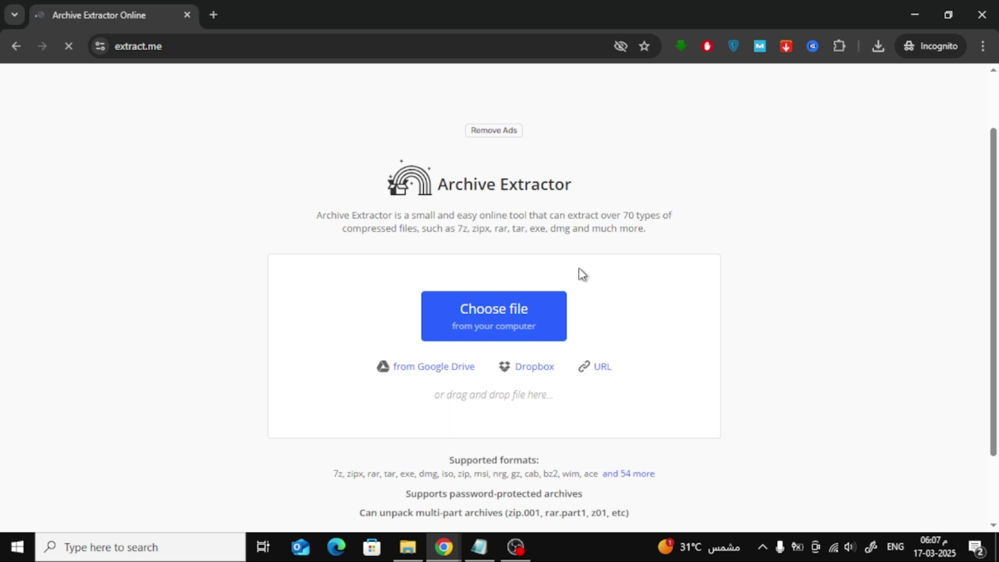
{"action": "left_click", "coordinate": [454, 264]}
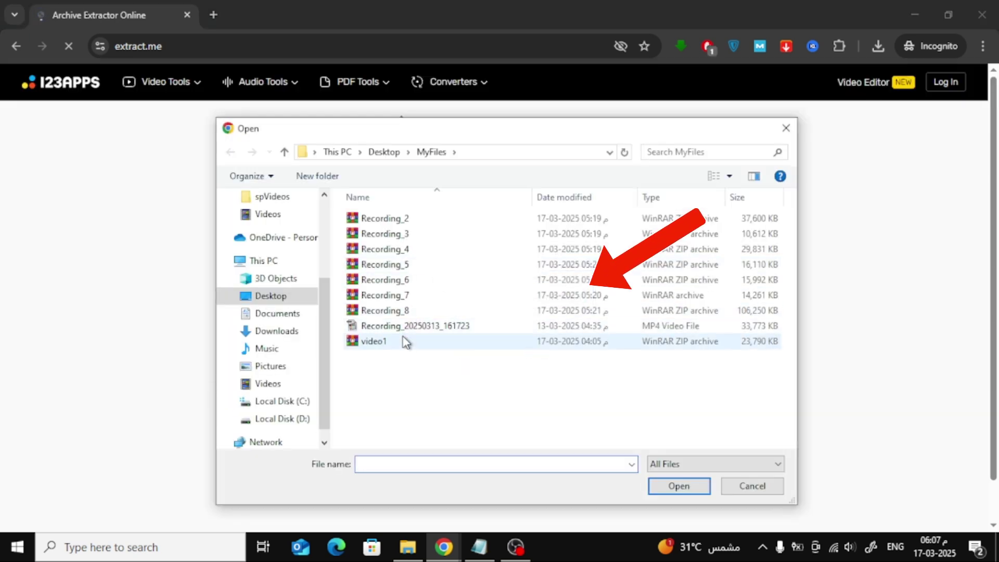
{"action": "left_click", "coordinate": [406, 341]}
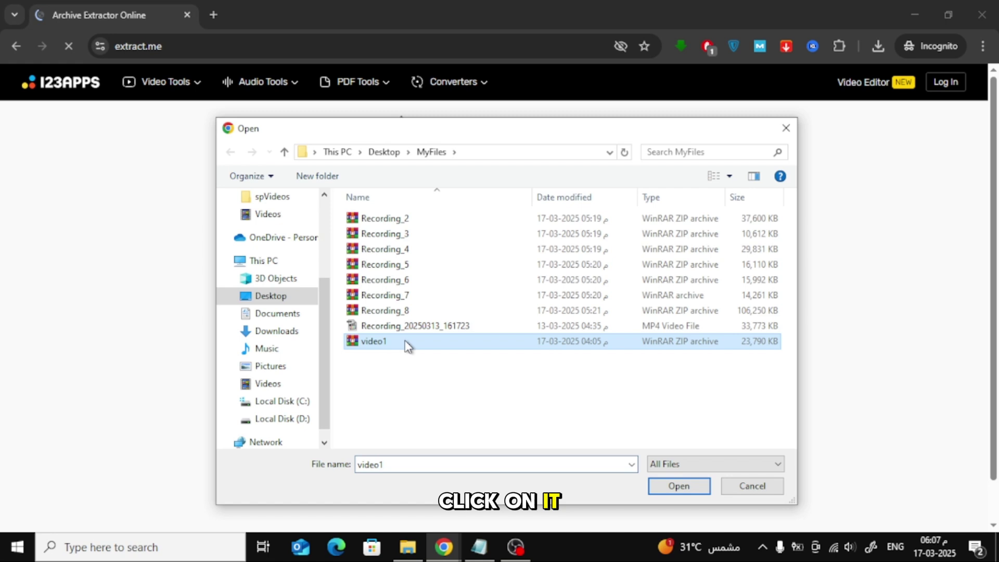
{"action": "left_click", "coordinate": [678, 486]}
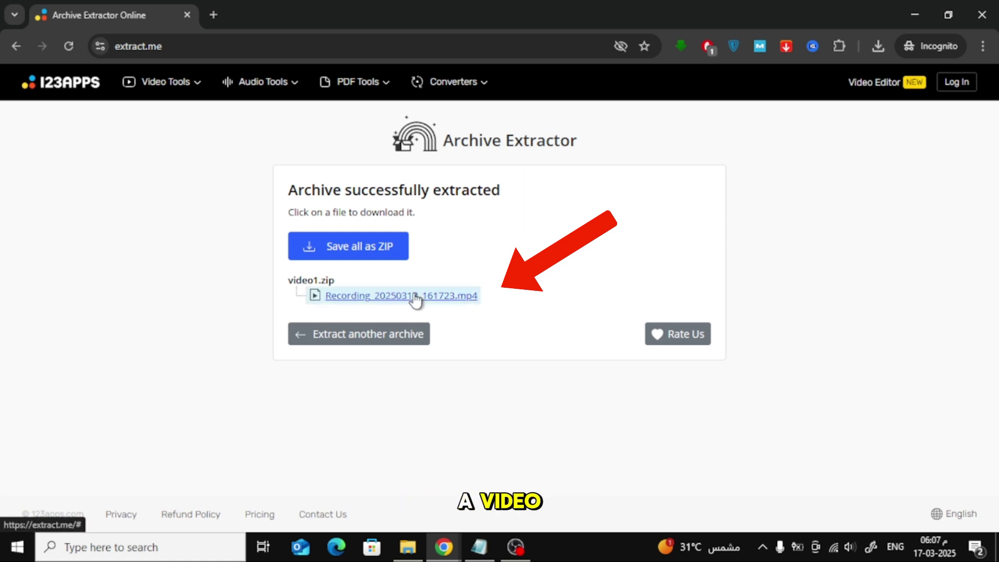
Step: Download the extracted Recording_20250313_161723.mp4 from extract.me
{"action": "left_click", "coordinate": [381, 297]}
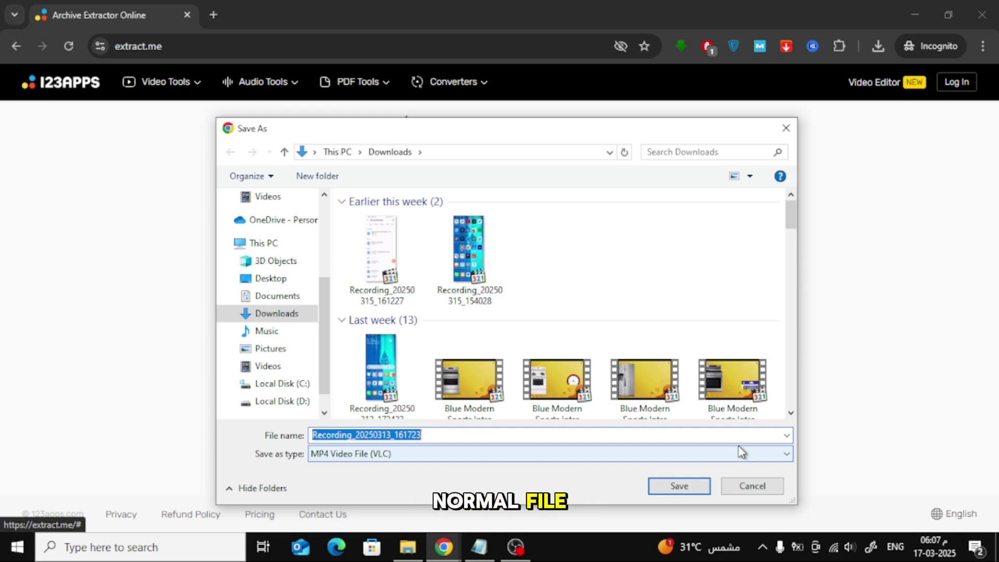
{"action": "left_click", "coordinate": [780, 483]}
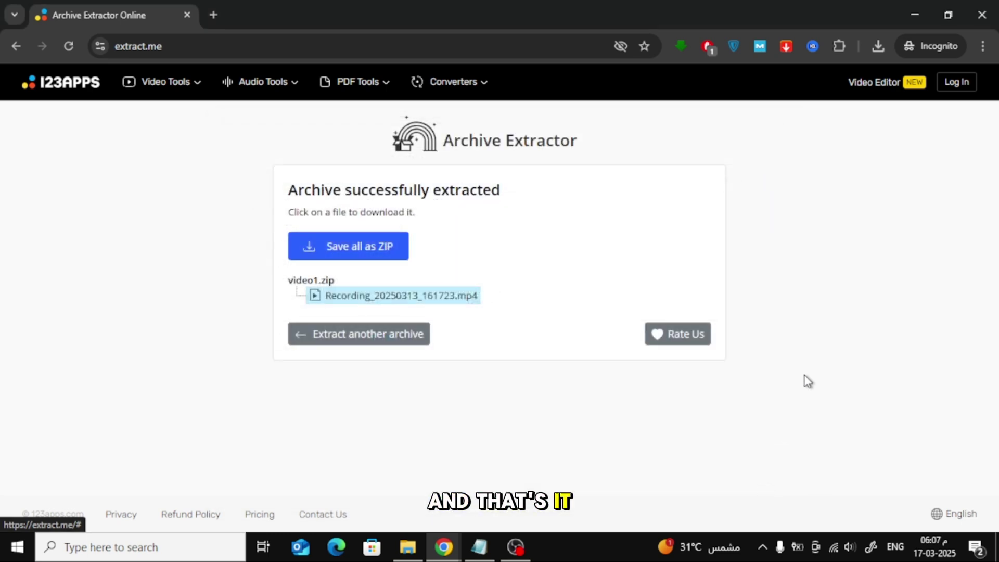